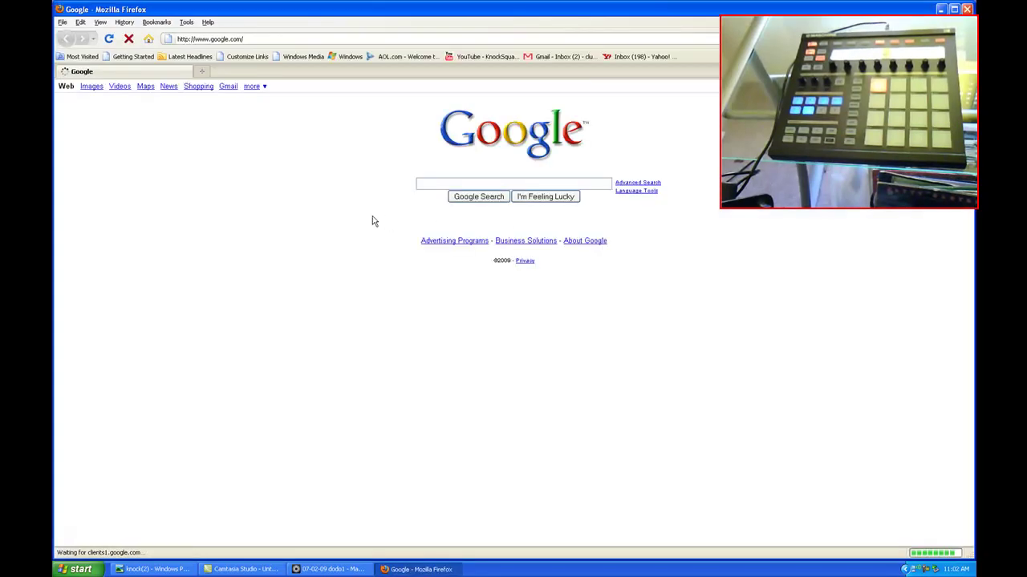
# Search Google for audacity, view the Windows download page for Audacity 1.2.6, and close the browser.
pyautogui.write('audacity')
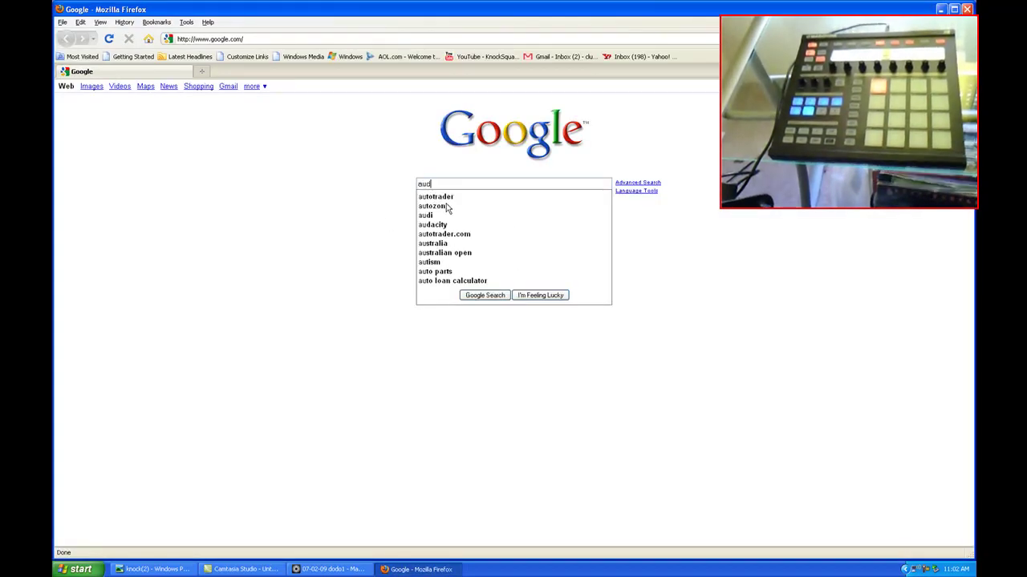
pyautogui.press('Return')
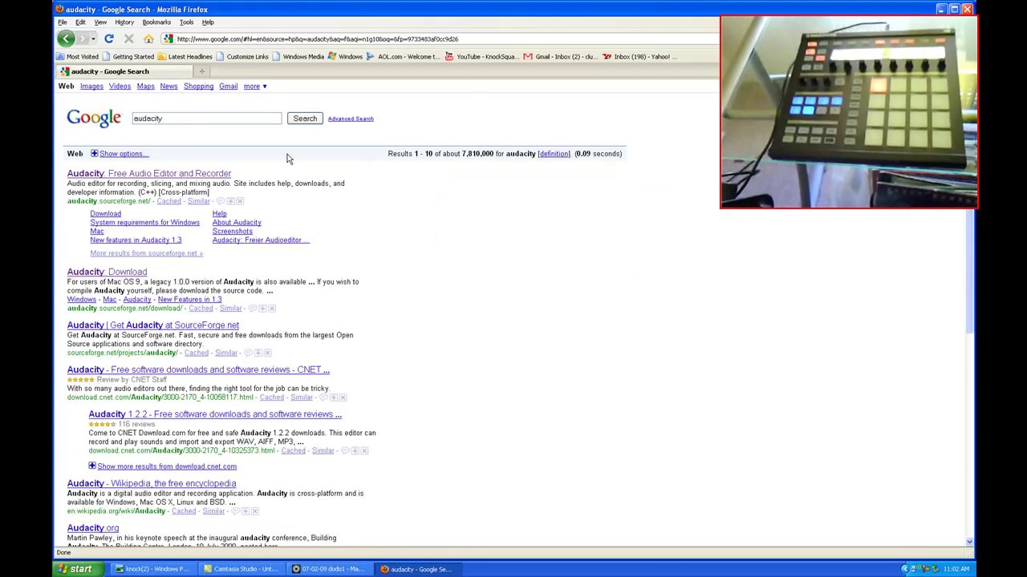
pyautogui.click(126, 180)
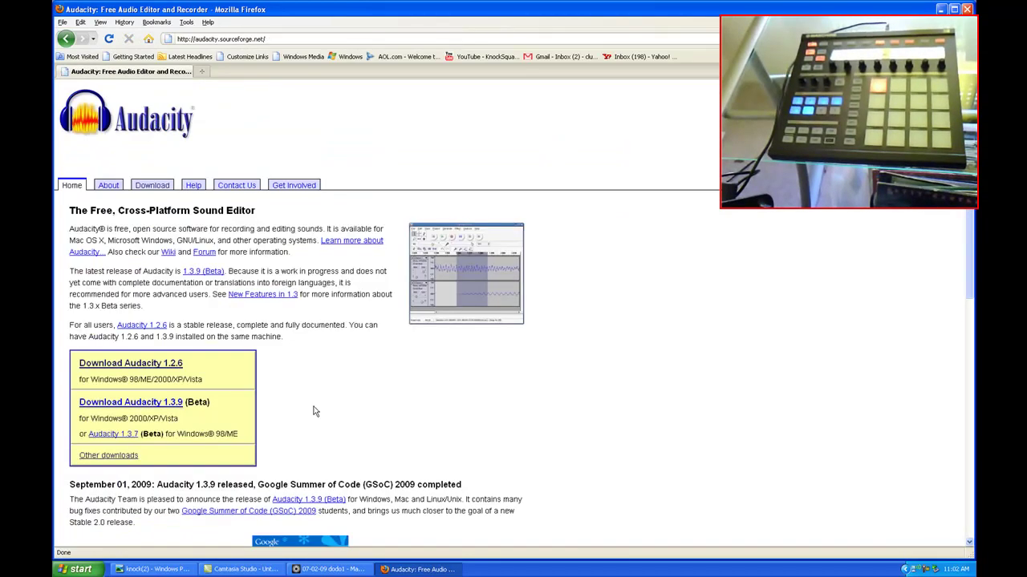
pyautogui.click(121, 365)
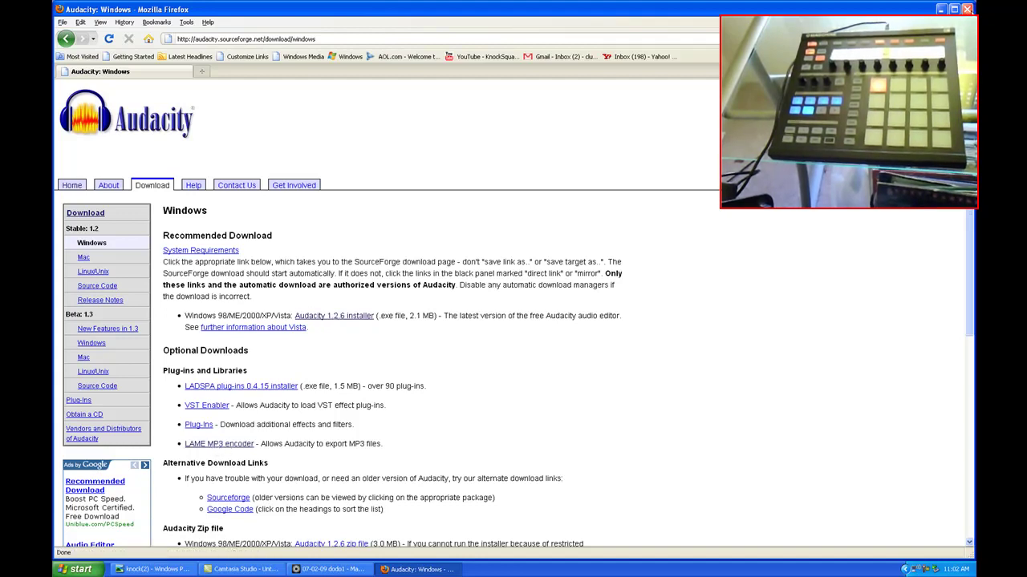
pyautogui.click(968, 9)
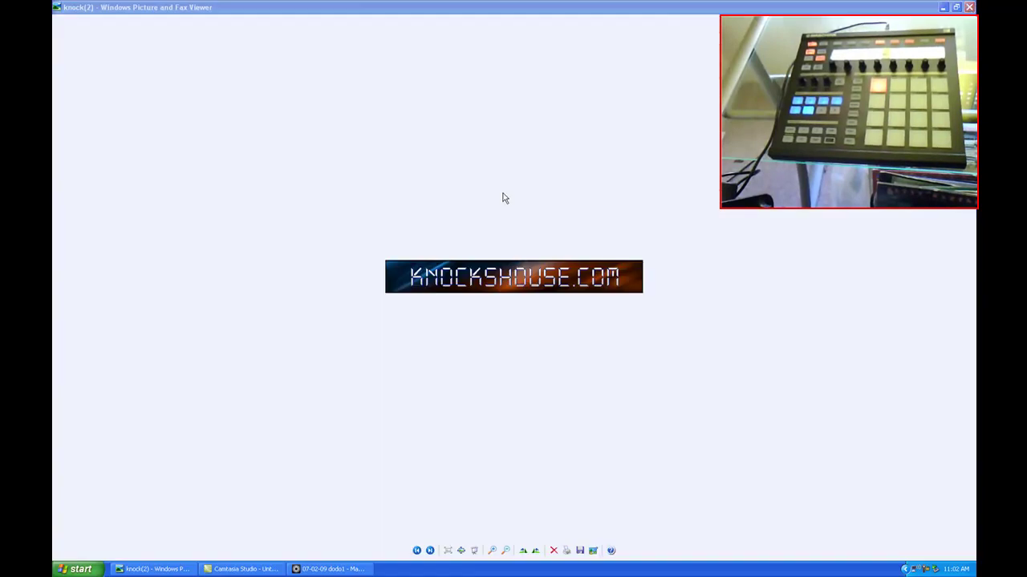
# Launch Audacity and import the dodo MP3 file from the desktop into the empty project.
pyautogui.click(943, 7)
pyautogui.click(71, 353)
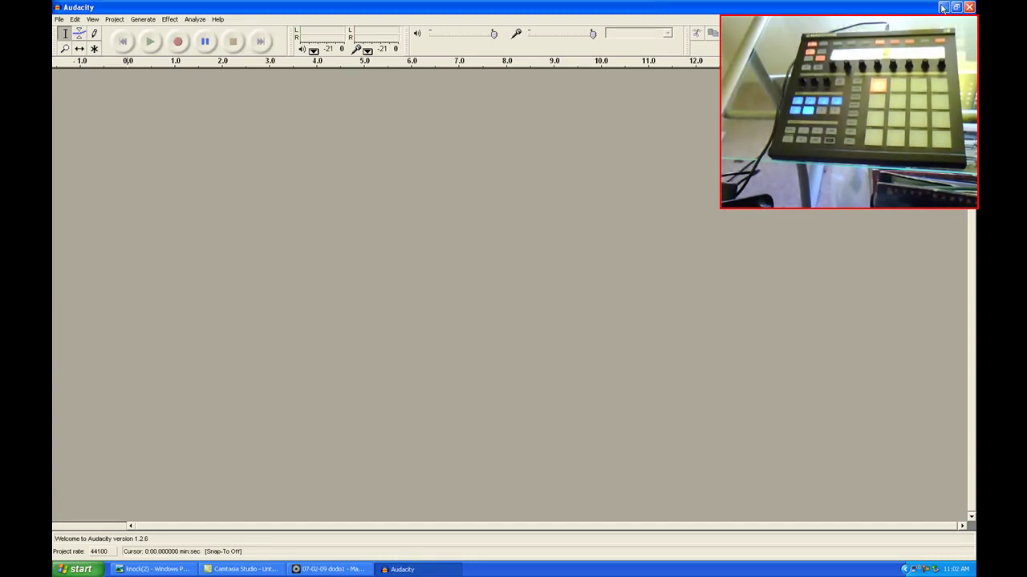
pyautogui.click(943, 7)
pyautogui.moveTo(70, 228)
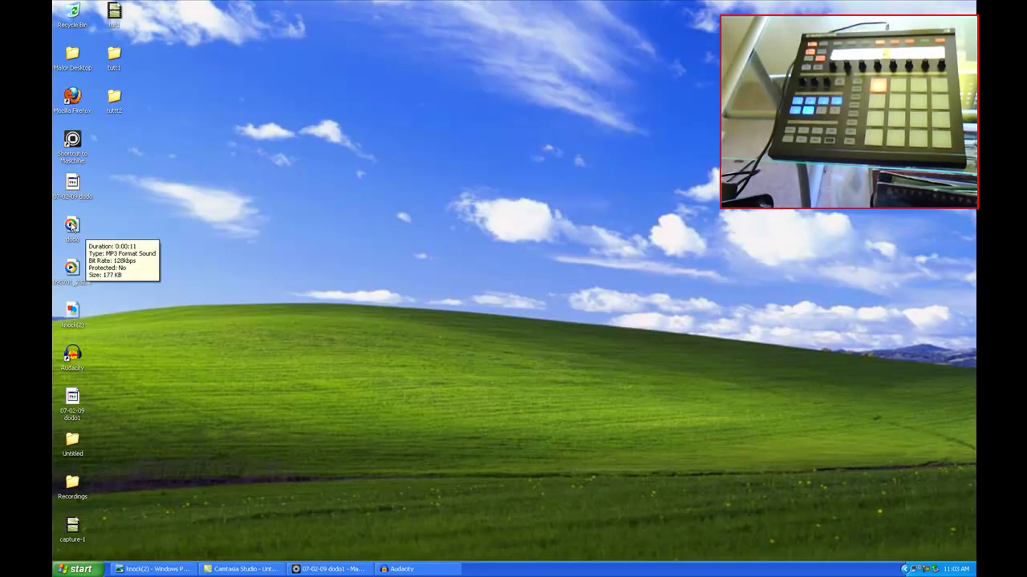
pyautogui.moveTo(70, 228); pyautogui.dragTo(410, 487)
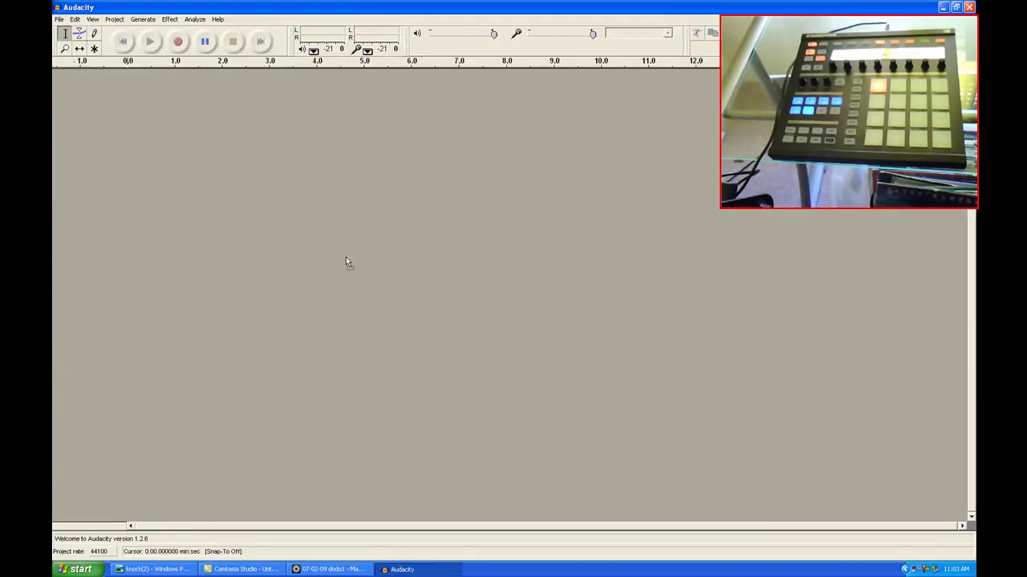
pyautogui.moveTo(344, 260); pyautogui.dragTo(345, 257)
# Play the imported dodo track from the start of its audible waveform, then stop playback.
pyautogui.click(241, 122)
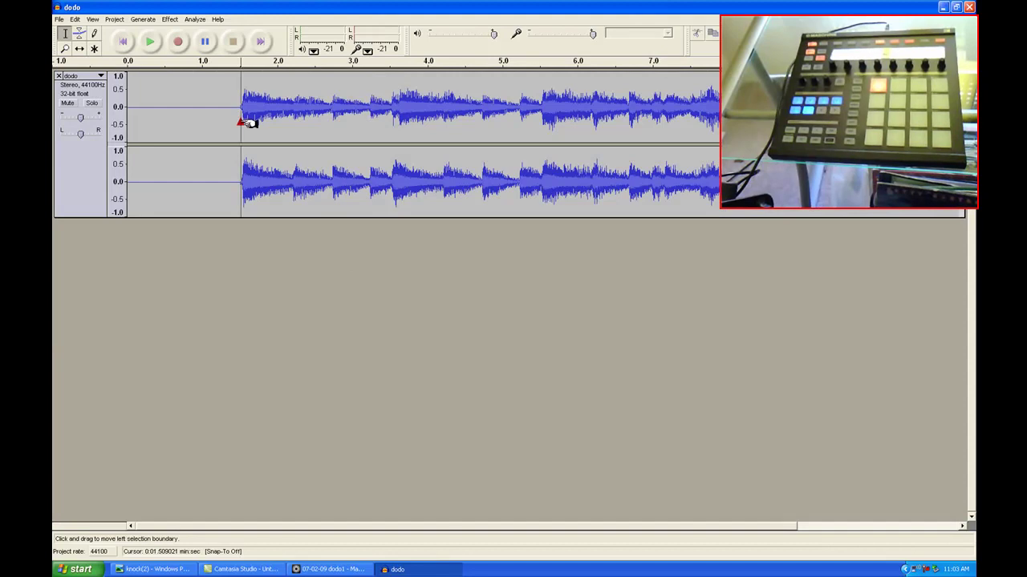
pyautogui.press('space')
pyautogui.click(589, 122)
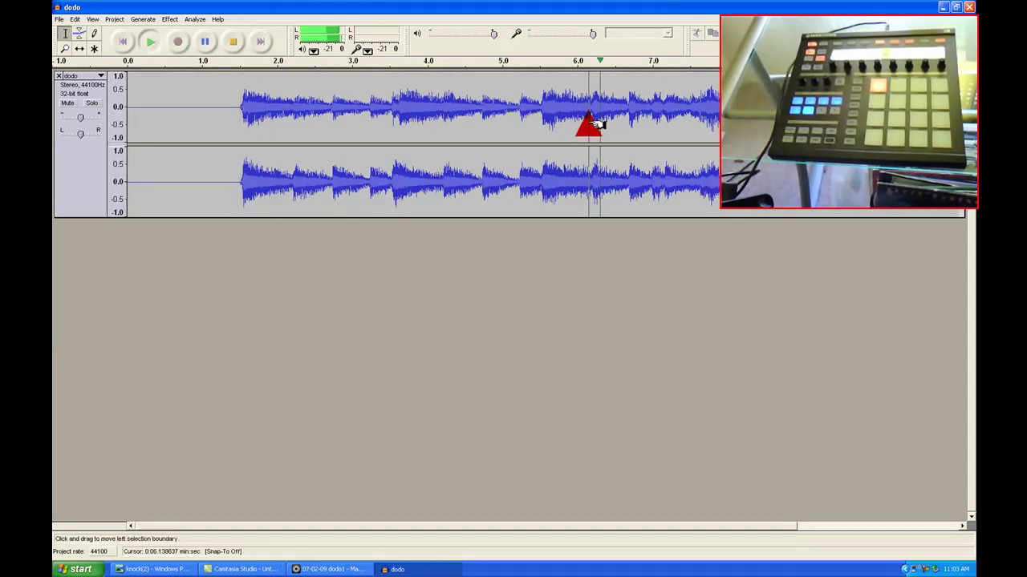
pyautogui.press('space')
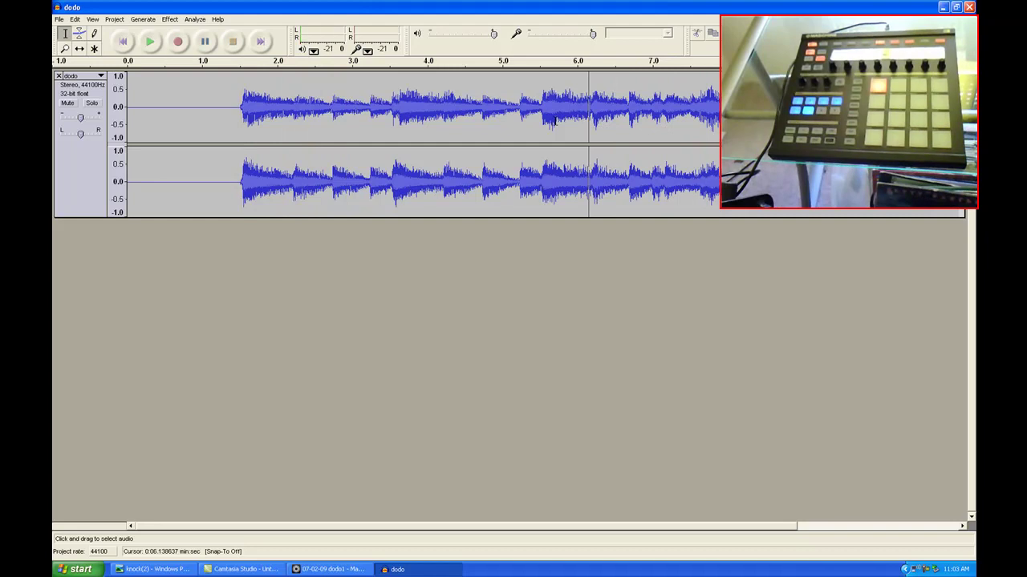
pyautogui.moveTo(540, 127); pyautogui.dragTo(398, 131)
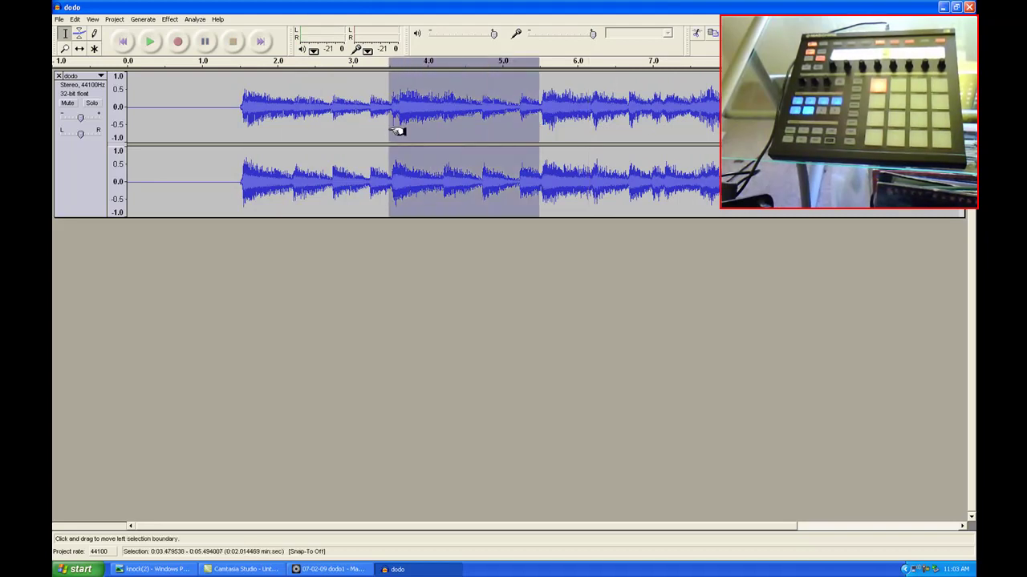
pyautogui.click(59, 18)
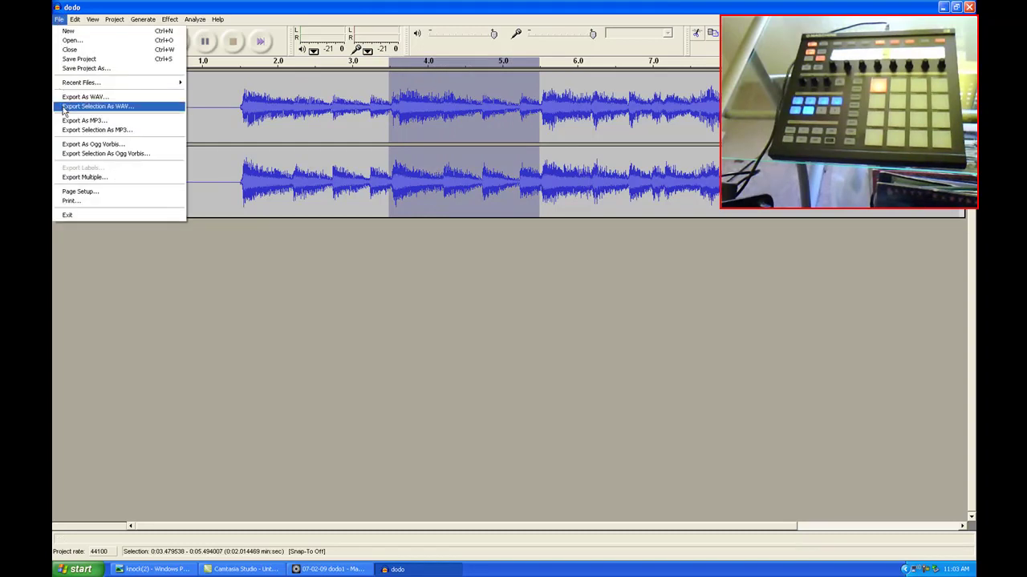
pyautogui.click(250, 260)
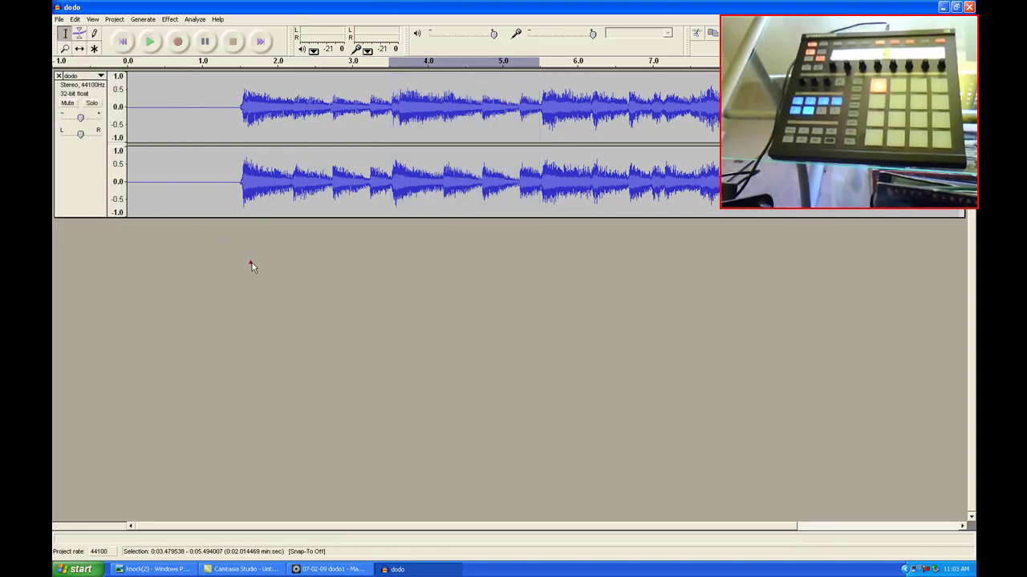
# Export the whole track to the desktop as a WAV file named dodowav and close Audacity without saving changes.
pyautogui.click(59, 19)
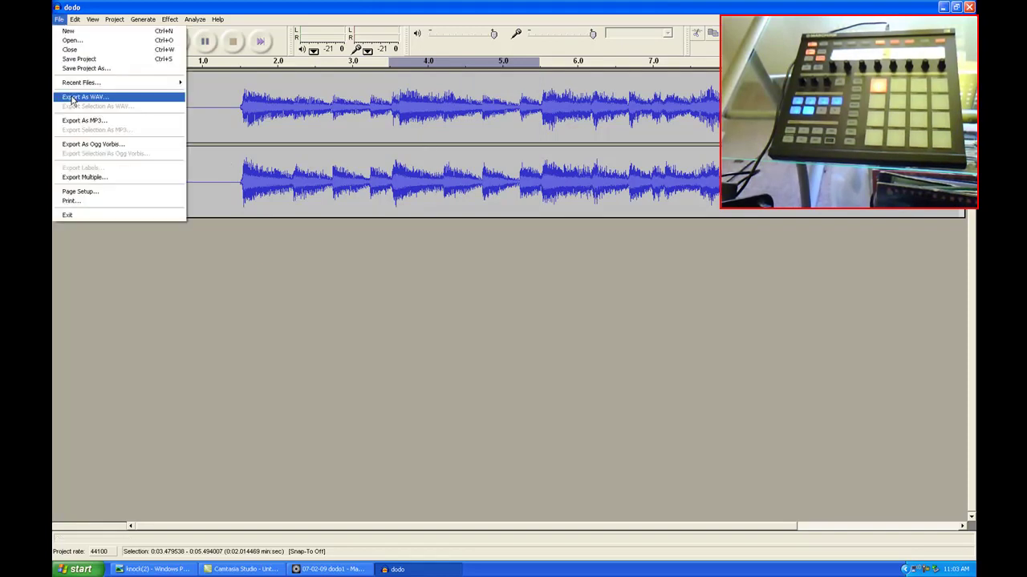
pyautogui.click(88, 97)
pyautogui.click(205, 227)
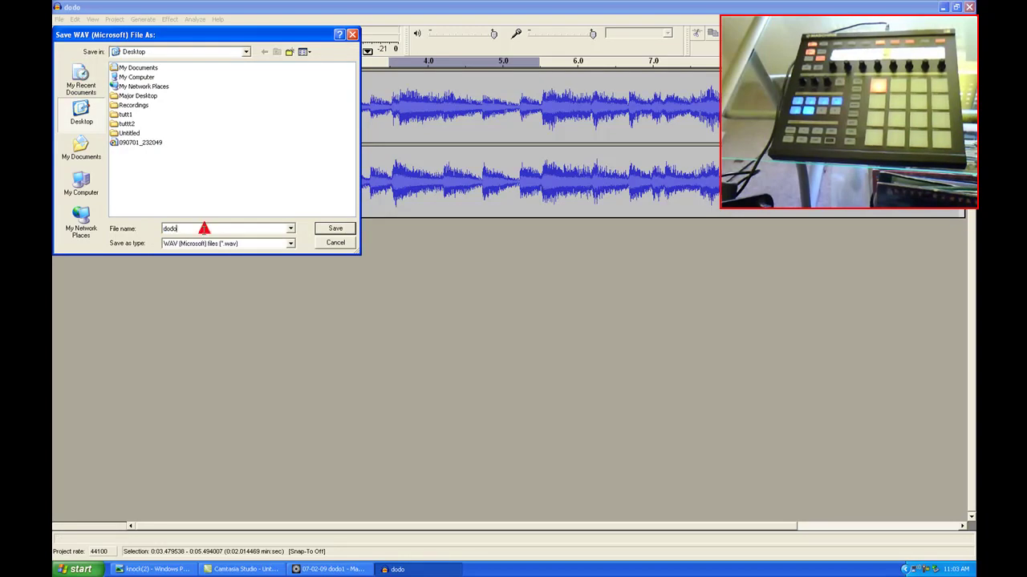
pyautogui.press('Return')
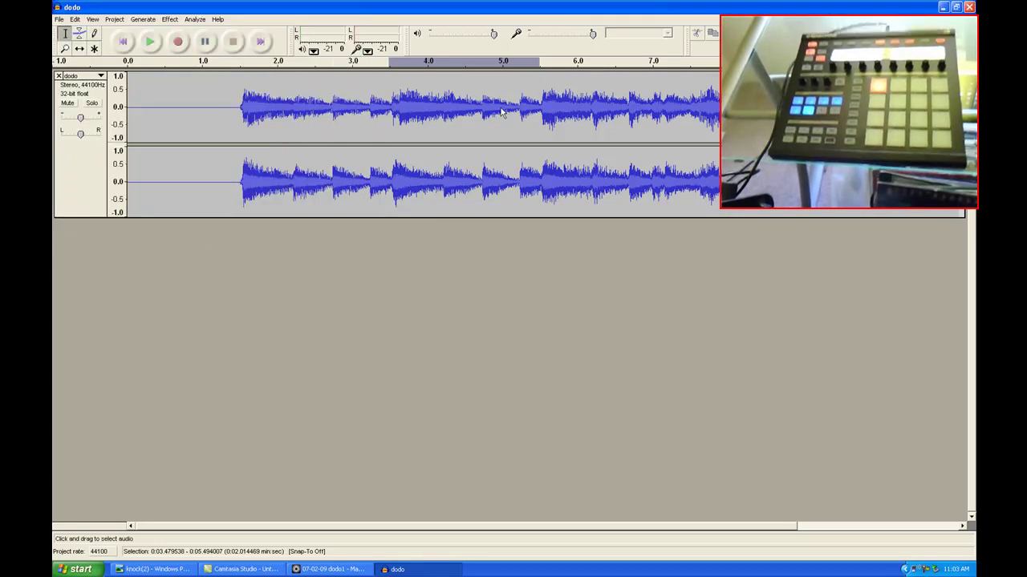
pyautogui.click(969, 6)
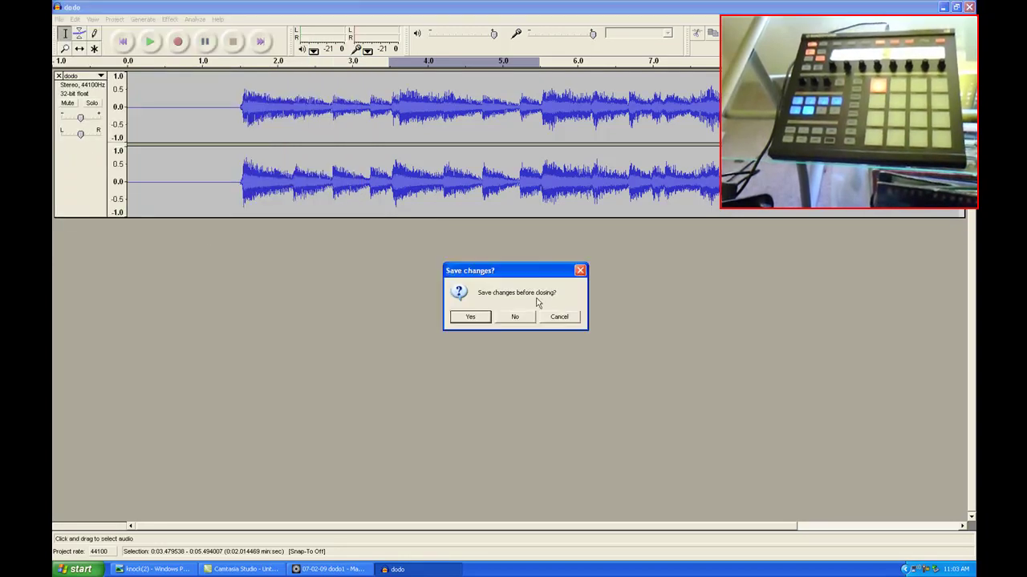
pyautogui.click(514, 315)
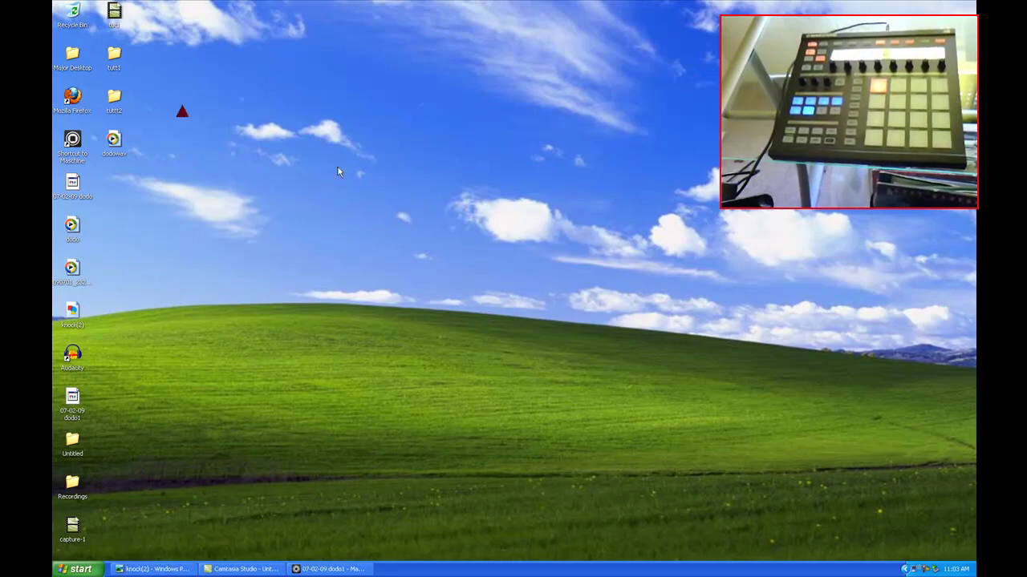
# Switch to Maschine and reload the Desktop location in the disk browser.
pyautogui.click(329, 568)
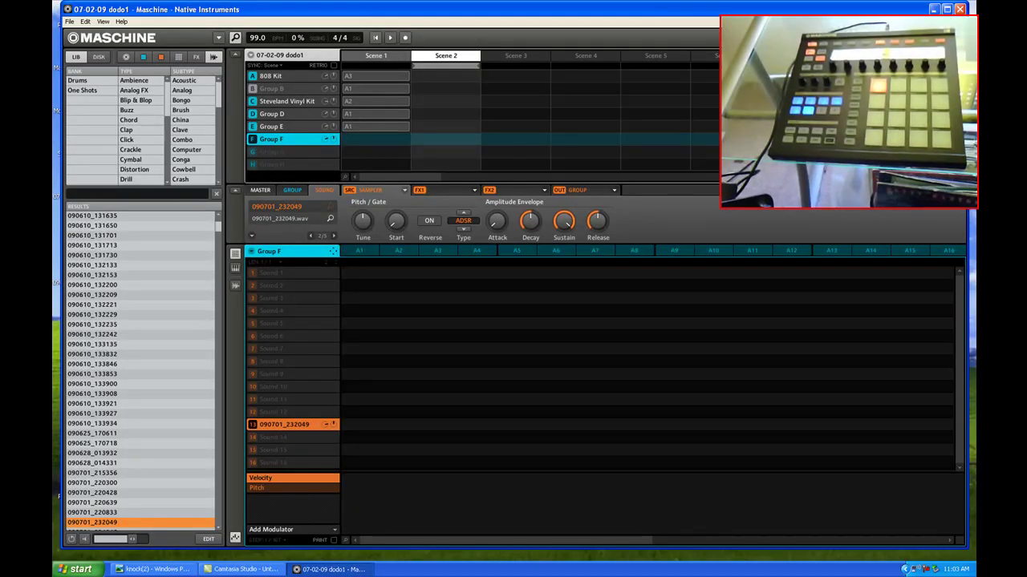
pyautogui.click(98, 57)
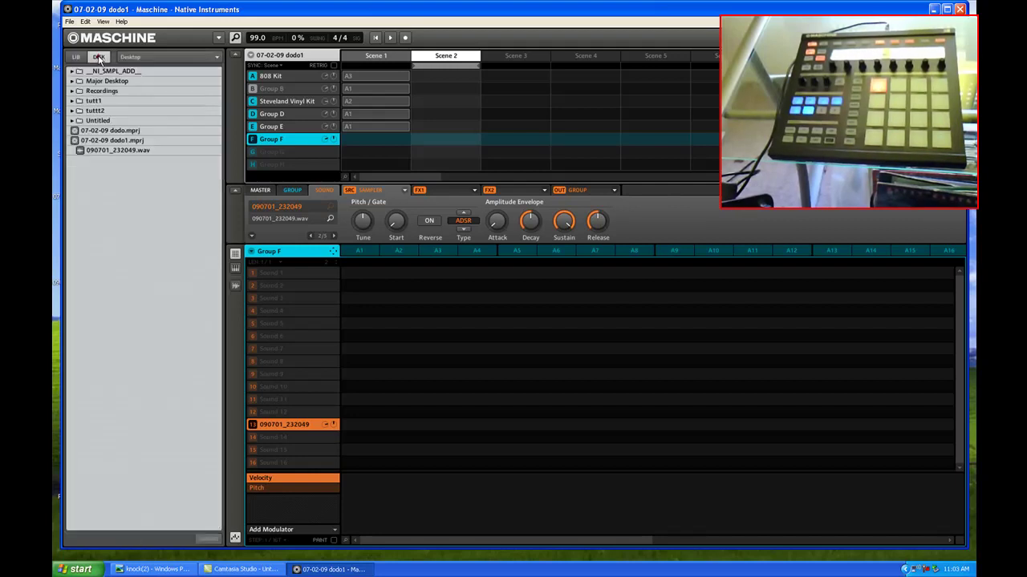
pyautogui.click(216, 57)
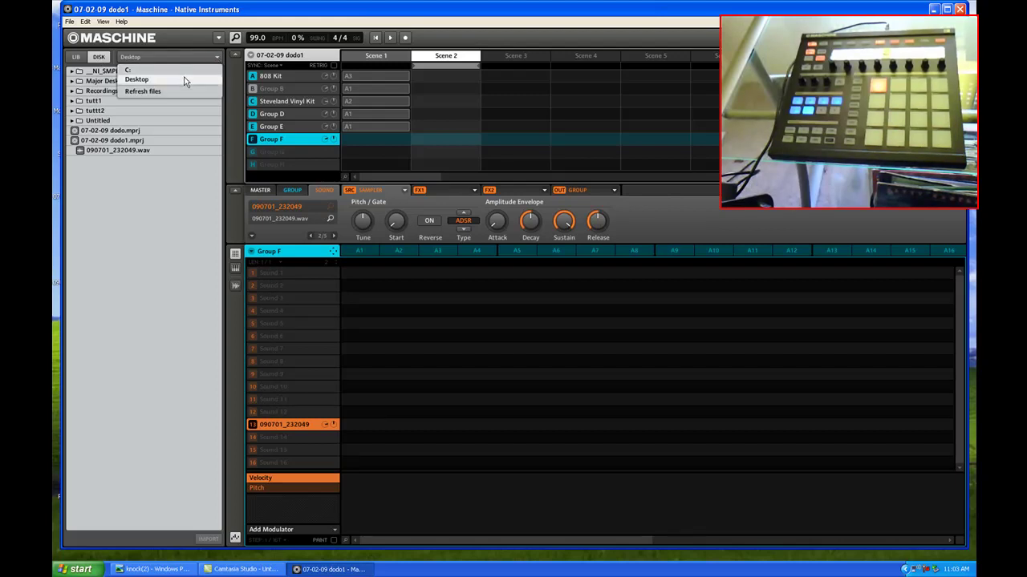
pyautogui.click(184, 80)
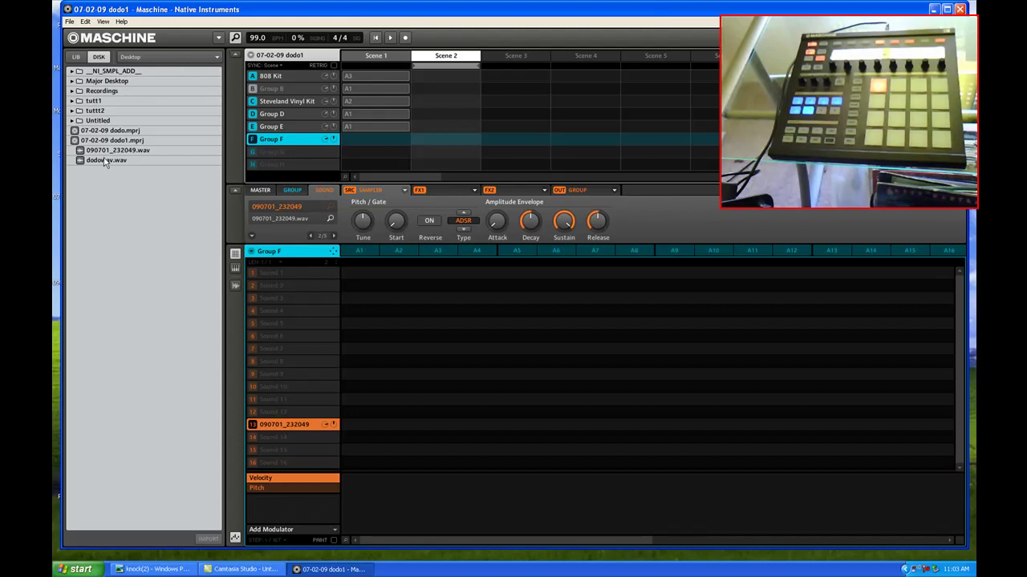
# Load dodowav.wav into the first sound slot of Group H and display its waveform in the sampling view.
pyautogui.moveTo(105, 162); pyautogui.dragTo(282, 167)
pyautogui.moveTo(100, 164); pyautogui.dragTo(281, 282)
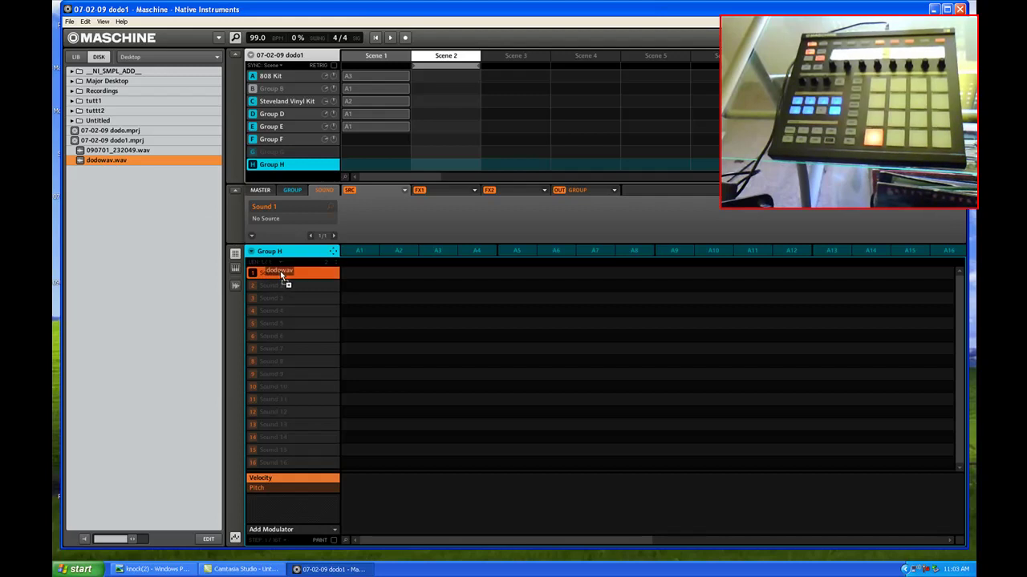
pyautogui.moveTo(282, 275); pyautogui.dragTo(282, 275)
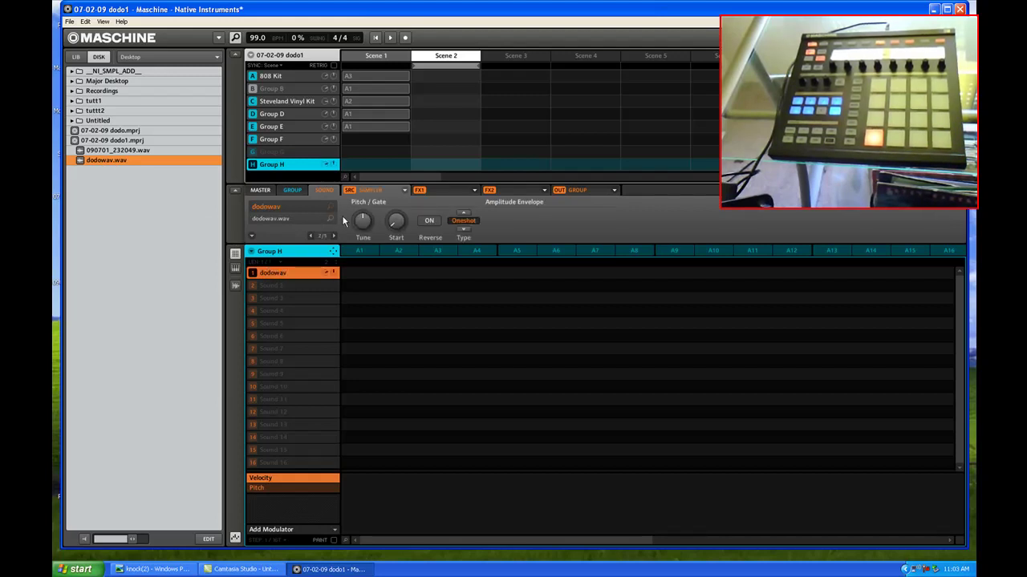
pyautogui.click(325, 192)
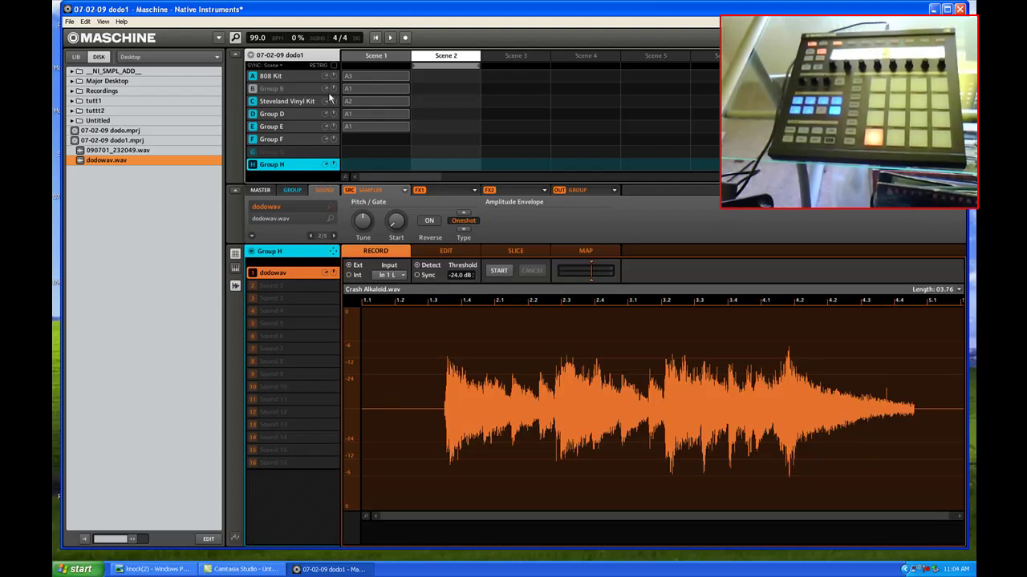
# Select Group F and show its 090701_232049 sample in the waveform editor.
pyautogui.click(273, 139)
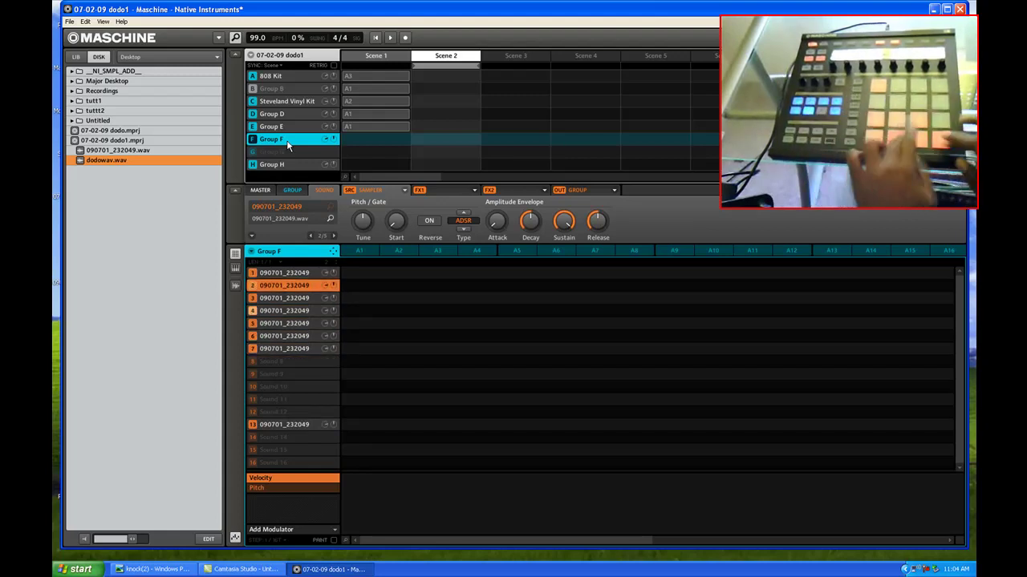
pyautogui.click(235, 287)
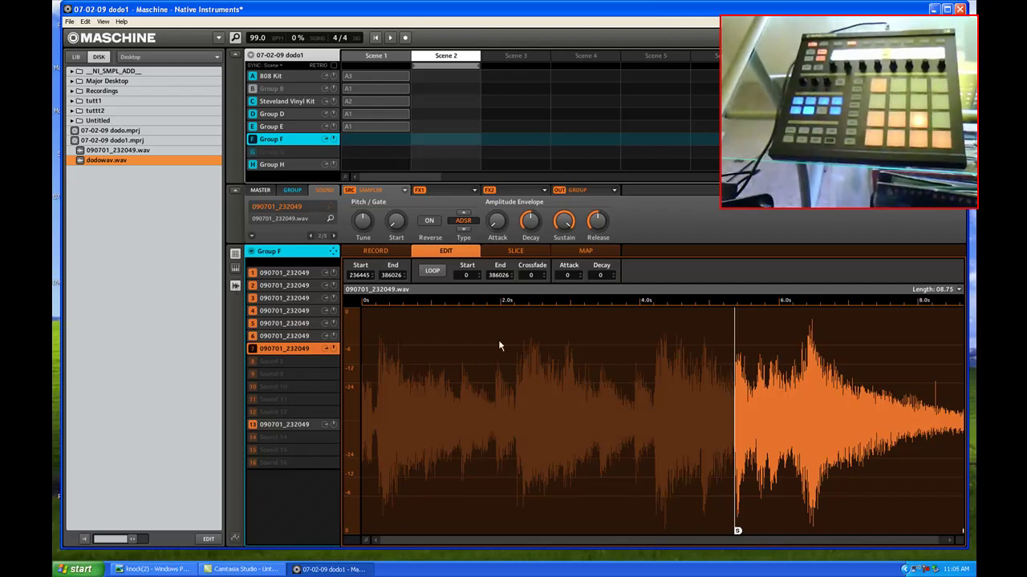
# Close the background program running in the notification area.
pyautogui.rightClick(915, 571)
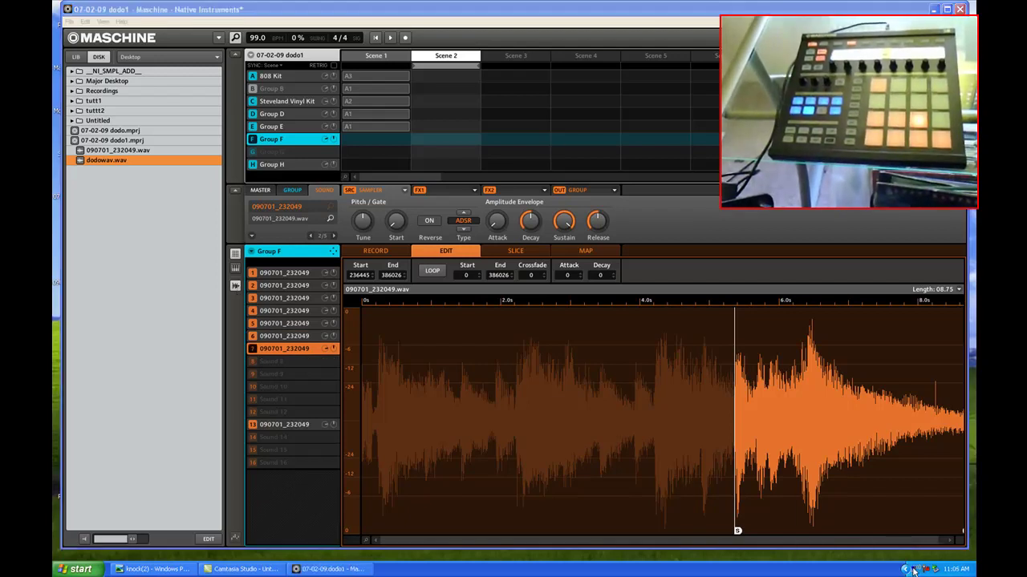
pyautogui.click(887, 505)
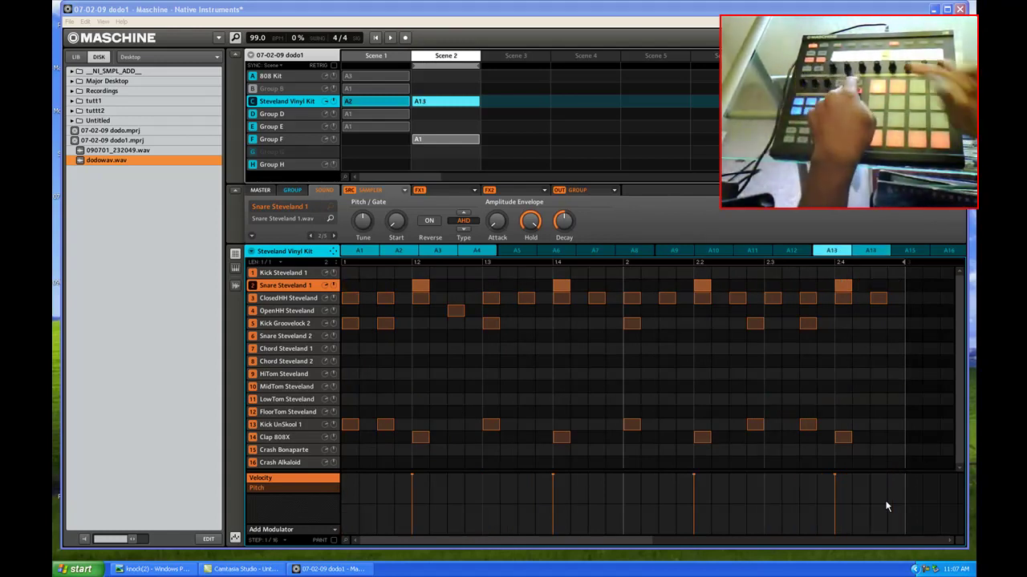
# Set the scene sync option of the 07-02-09 dodo1 project to Off.
pyautogui.click(282, 67)
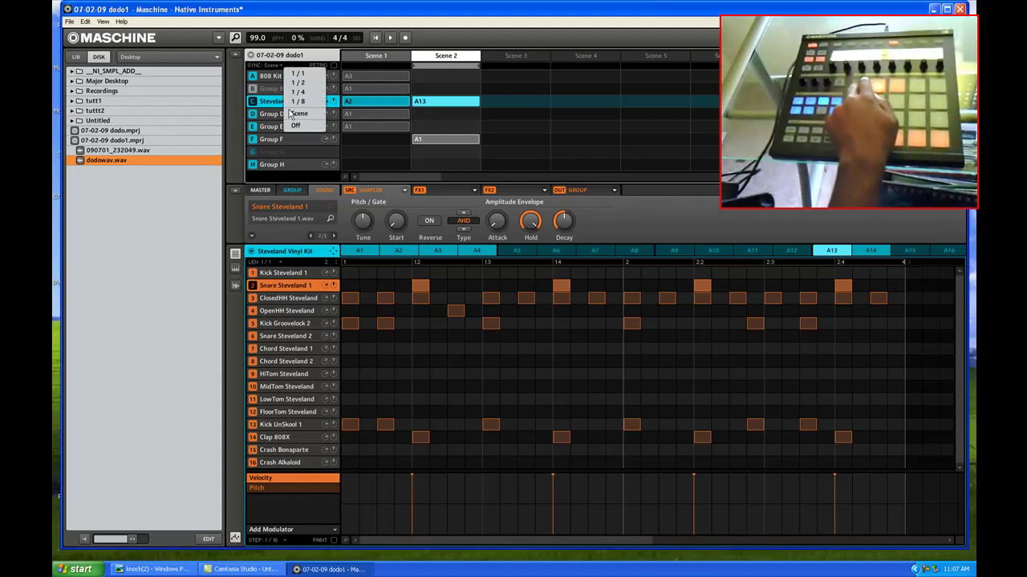
pyautogui.click(294, 127)
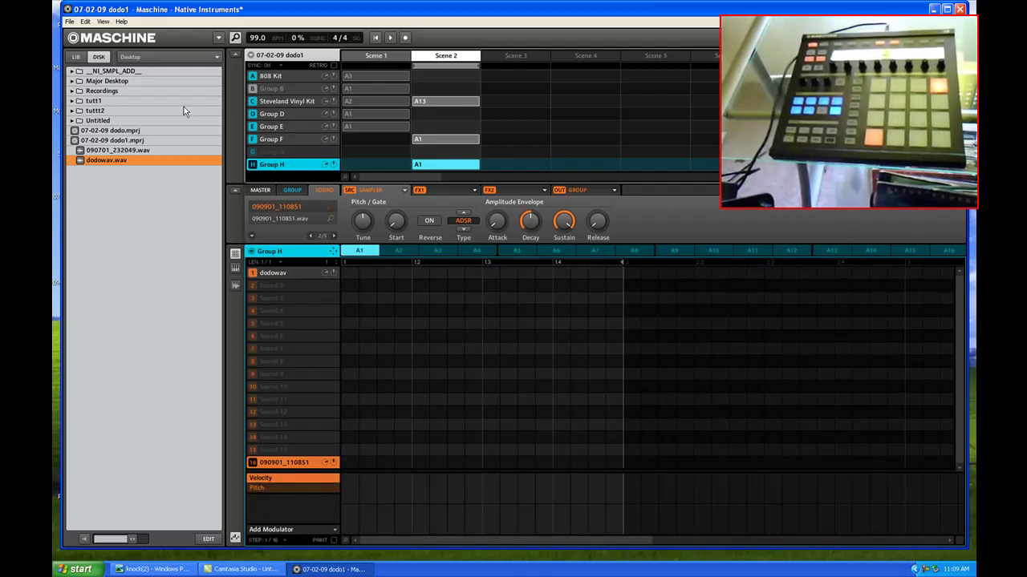
# Browse the sample results in the library for the newly recorded sample 090901_110851.
pyautogui.click(76, 57)
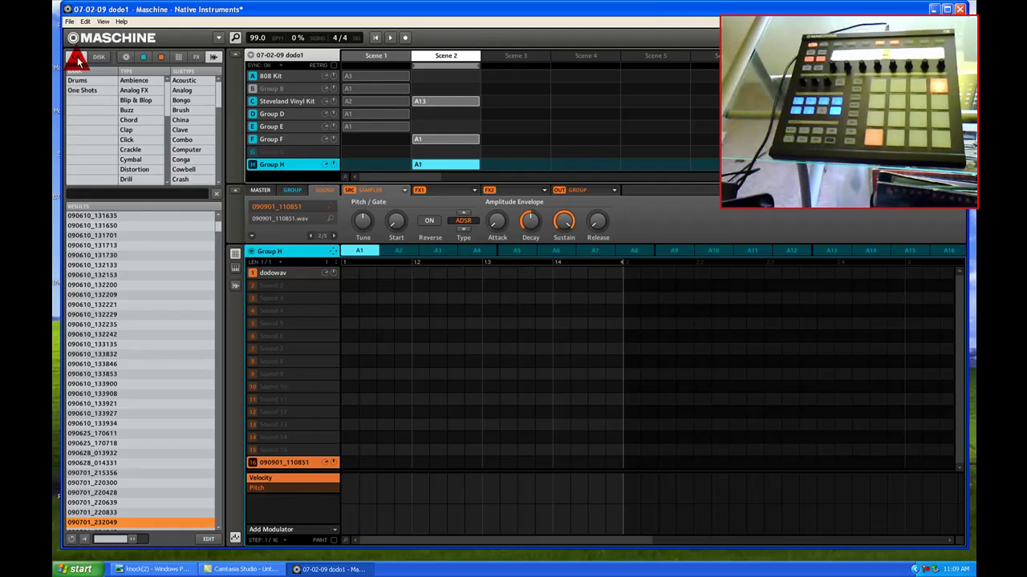
pyautogui.click(212, 57)
pyautogui.click(212, 57)
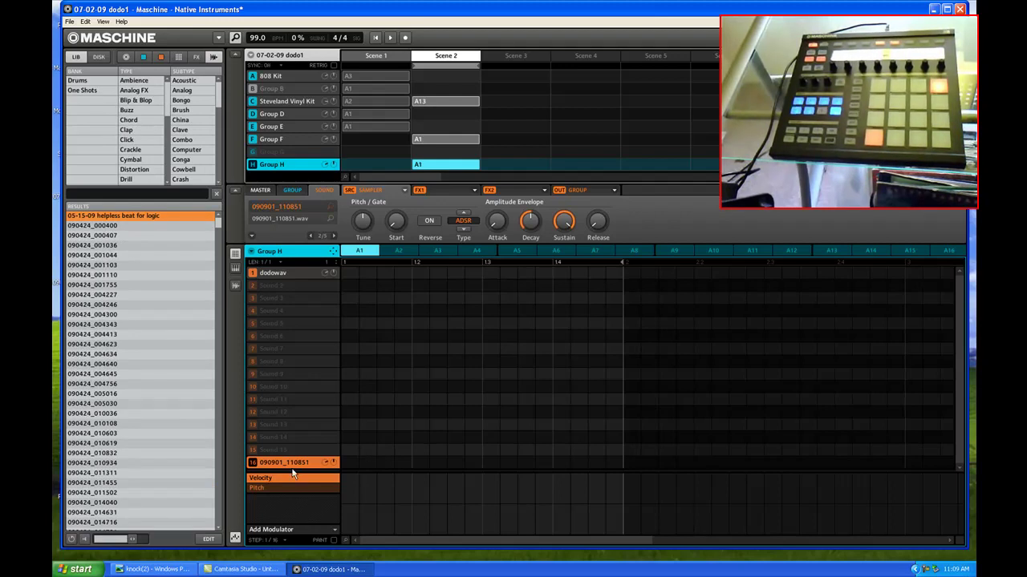
pyautogui.moveTo(218, 224); pyautogui.dragTo(210, 246)
pyautogui.scroll(-1, 184, 324)
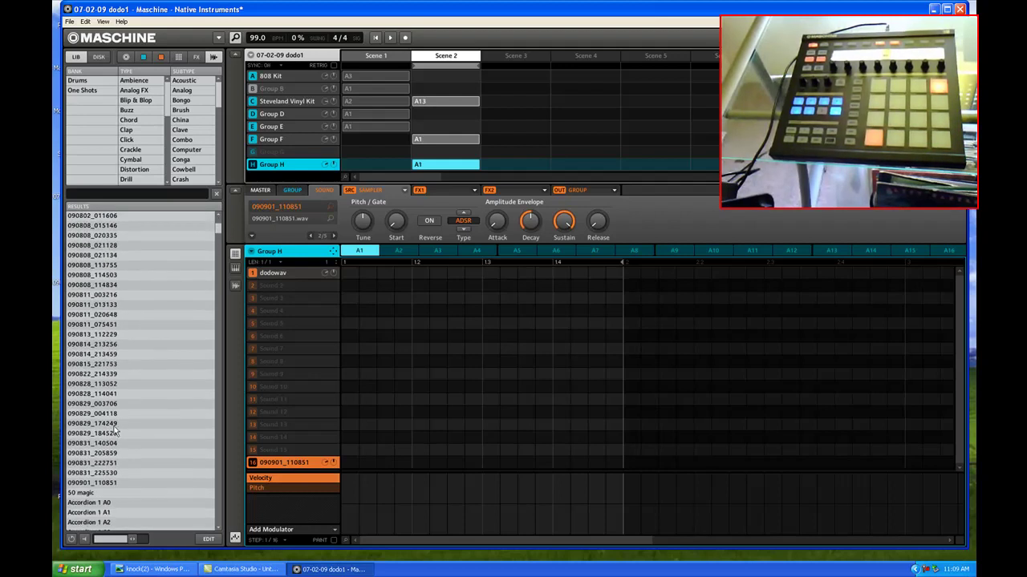
# Select the 090901_110851 sample in the library results and open its containing Recordings folder in Windows Explorer.
pyautogui.click(92, 484)
pyautogui.click(83, 539)
pyautogui.rightClick(129, 483)
pyautogui.click(146, 502)
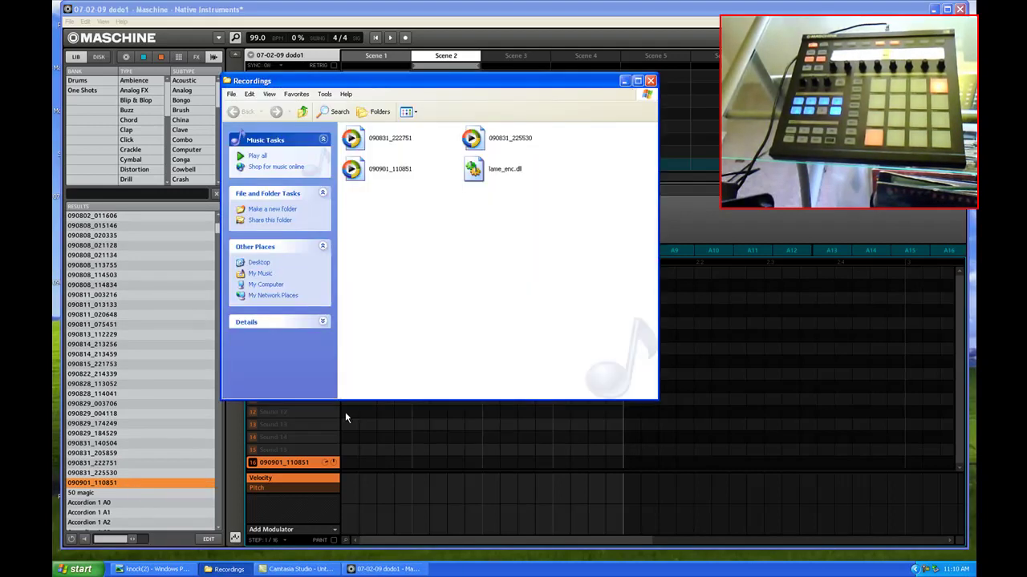
# Copy the 090901_110851 recording from the Recordings folder and paste it onto the desktop.
pyautogui.click(357, 169)
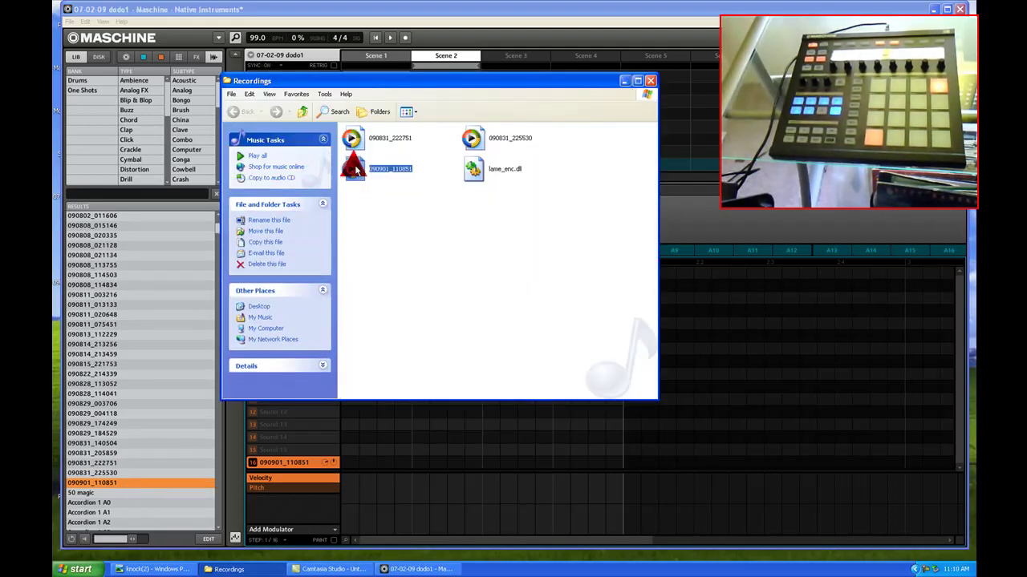
pyautogui.rightClick(357, 166)
pyautogui.click(384, 256)
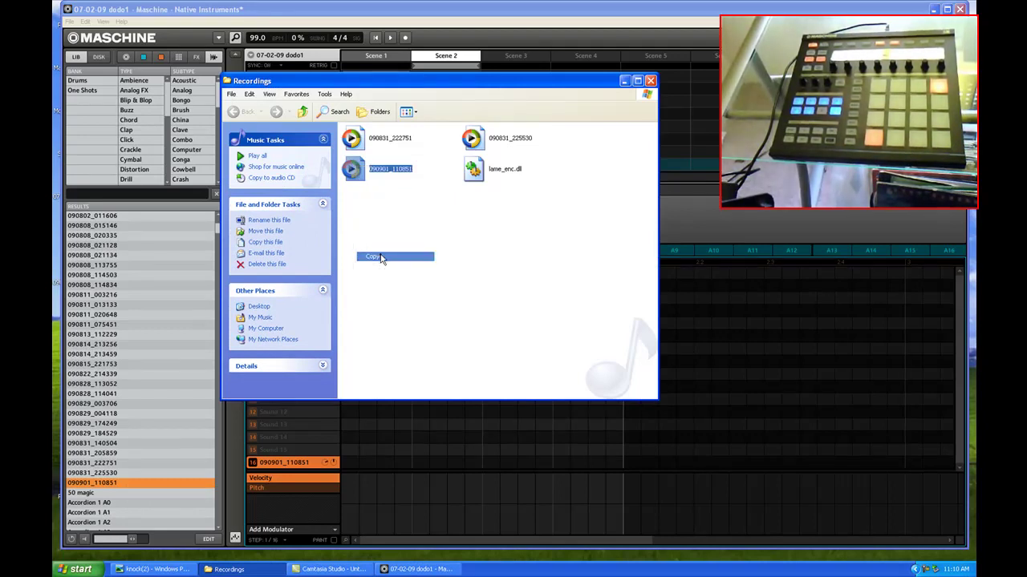
pyautogui.click(934, 9)
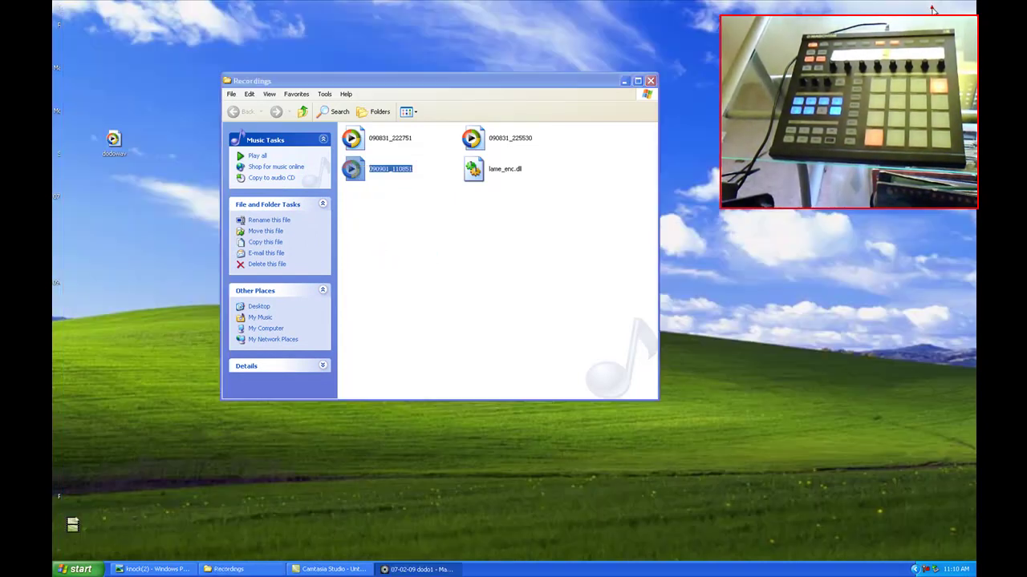
pyautogui.rightClick(323, 5)
pyautogui.click(335, 34)
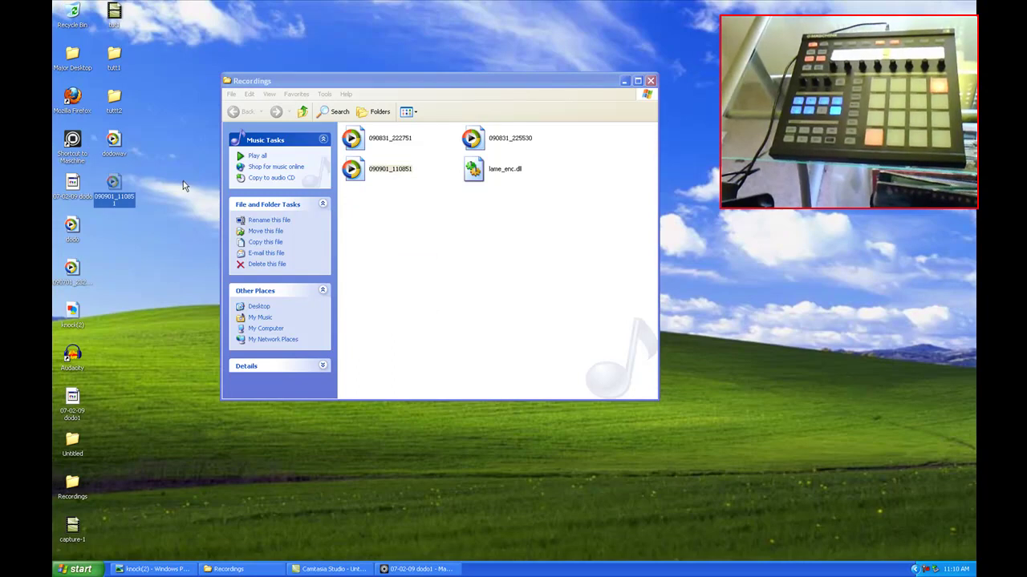
# Open the desktop copy of 090901_110851 in Audacity and start an MP3 export named doooo.
pyautogui.click(113, 182)
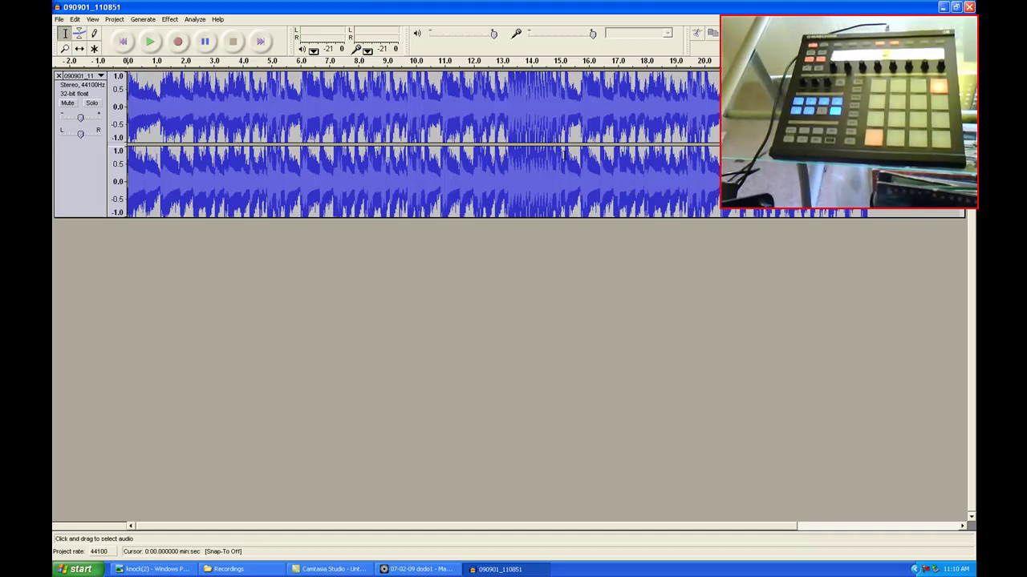
pyautogui.click(59, 20)
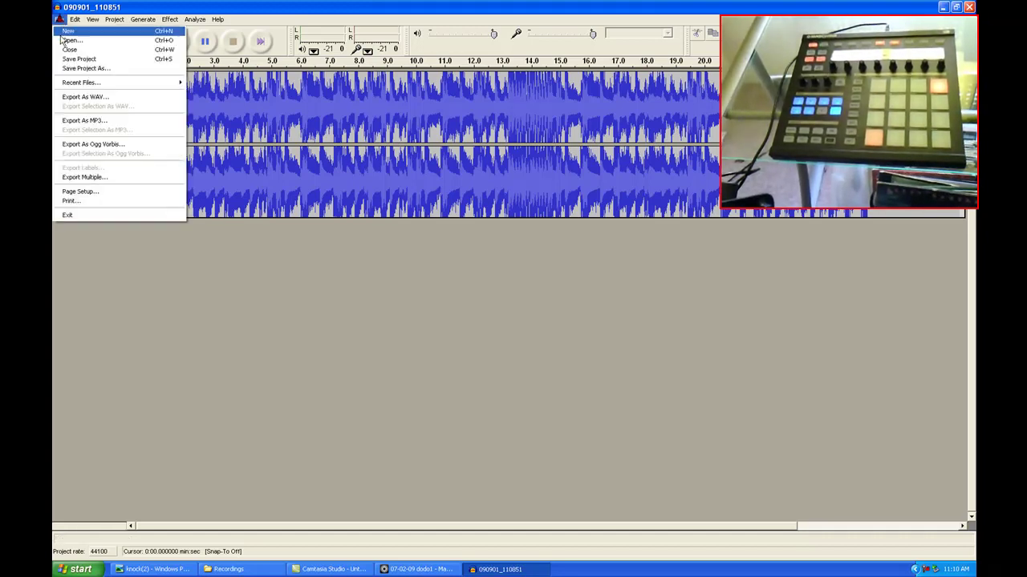
pyautogui.click(84, 120)
pyautogui.write('dodo')
pyautogui.press('Return')
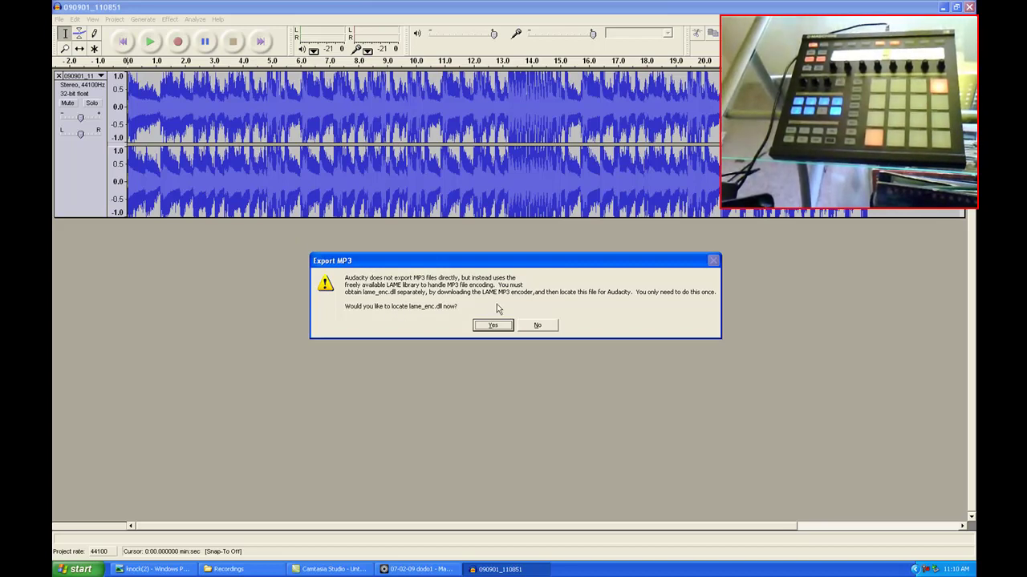
# Locate lame_enc.dll in the Recordings folder for the MP3 encoder and accept the ID3v2 tags with blank text fields.
pyautogui.click(494, 326)
pyautogui.doubleClick(136, 110)
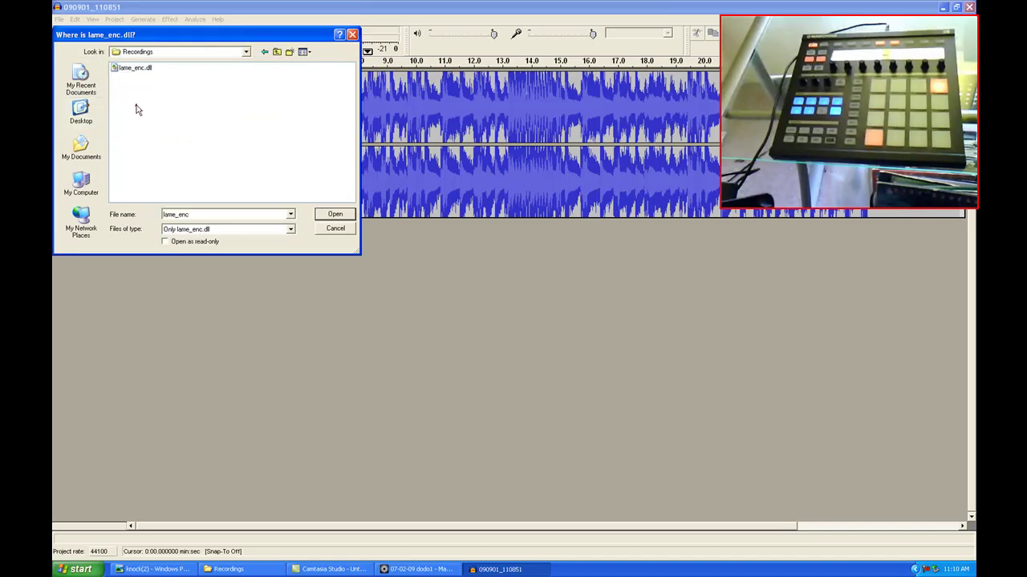
pyautogui.click(138, 69)
pyautogui.click(337, 214)
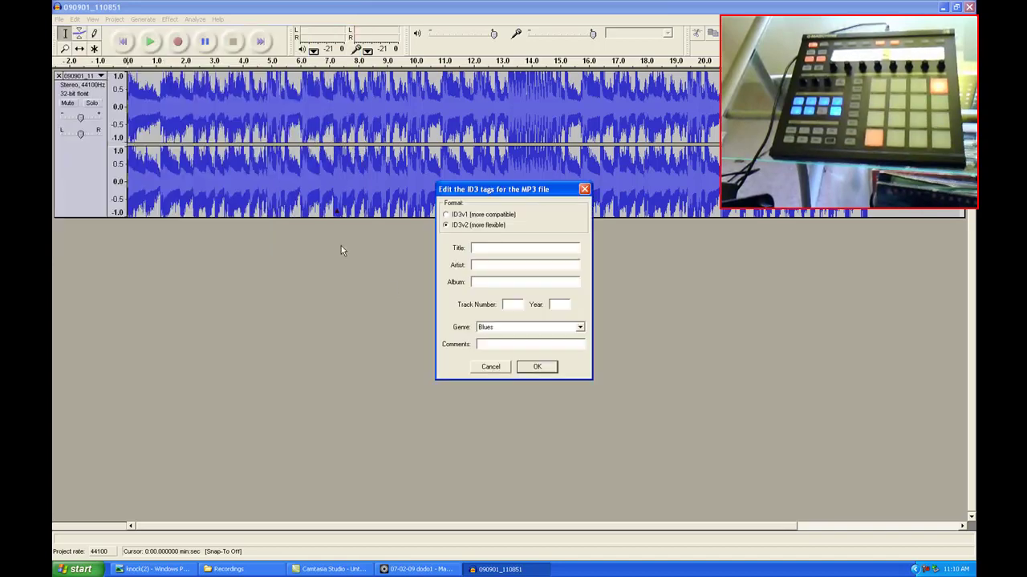
pyautogui.click(539, 367)
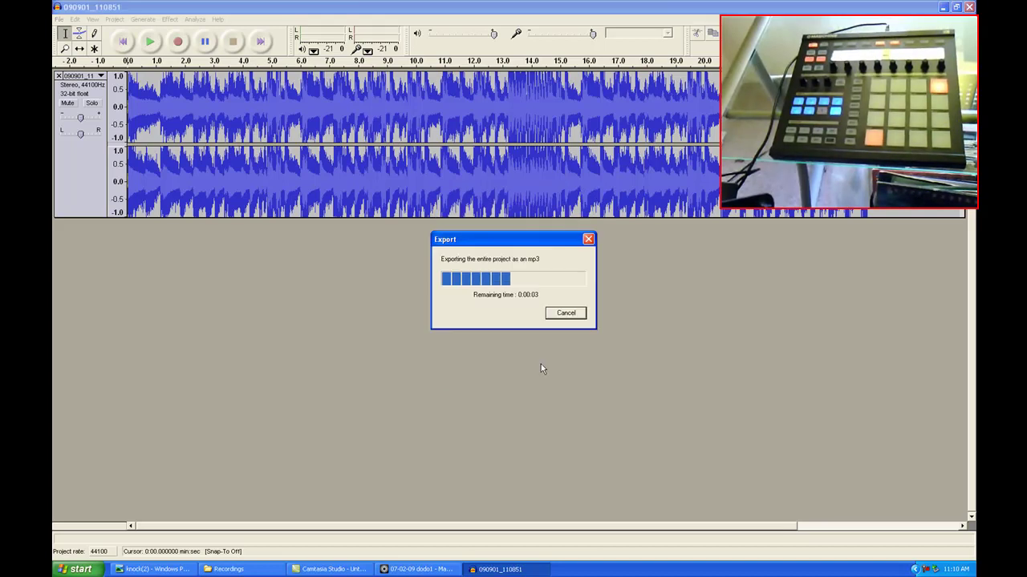
# Minimize Audacity, play the exported doooo file from the desktop in Windows Media Player, and close the player.
pyautogui.click(943, 7)
pyautogui.click(117, 230)
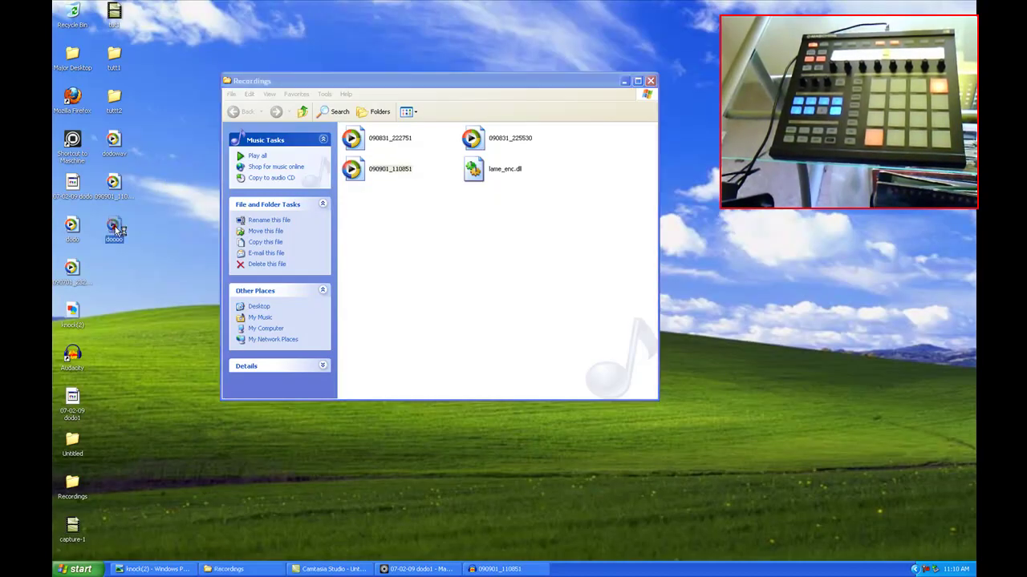
pyautogui.doubleClick(116, 230)
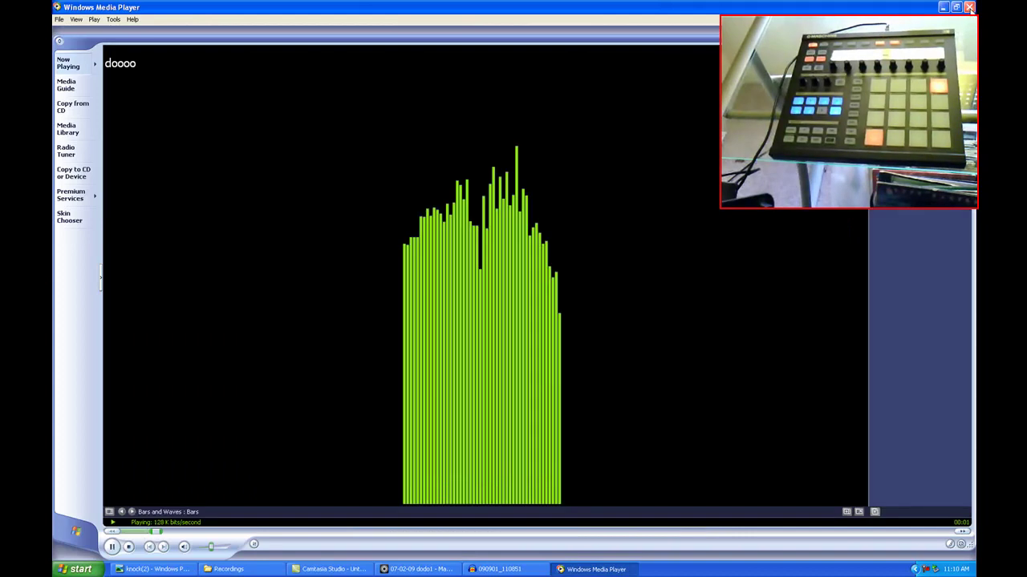
pyautogui.click(969, 7)
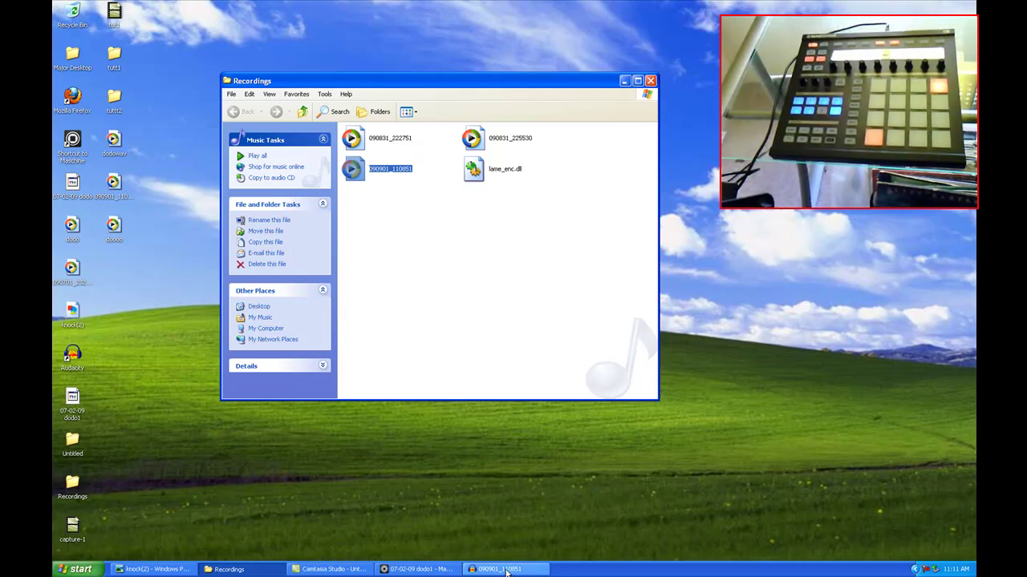
pyautogui.rightClick(931, 571)
pyautogui.click(932, 512)
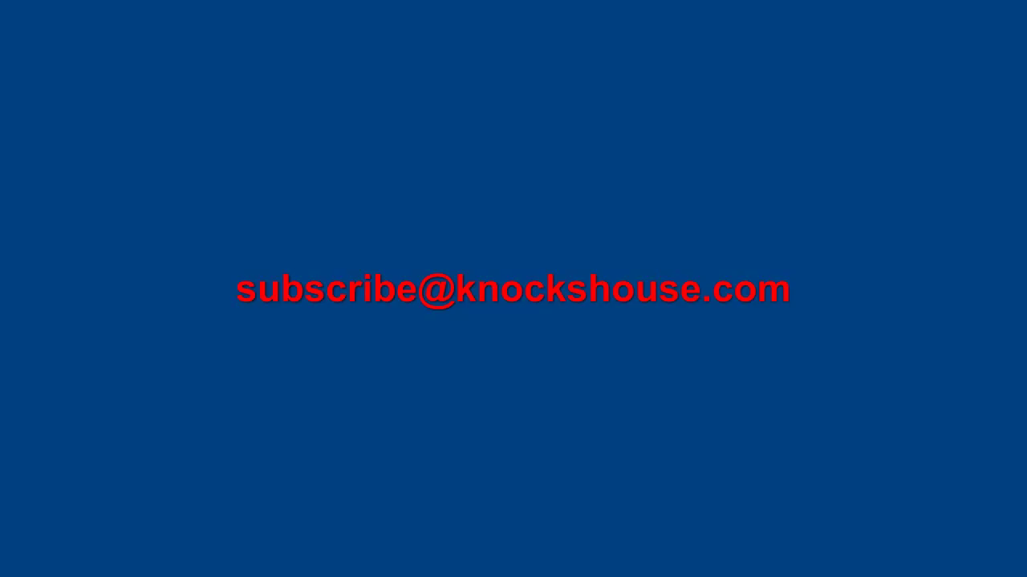